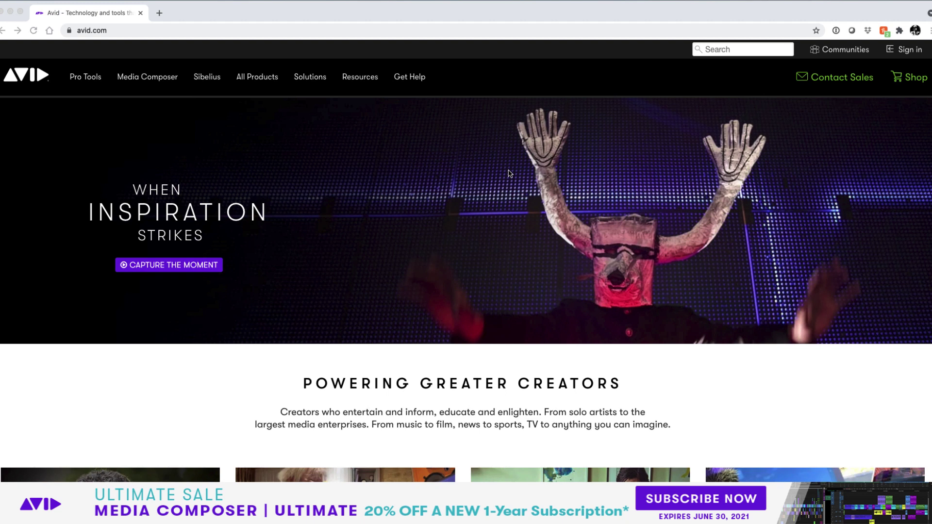
- Sign in to Avid Account and paste the Edit On Demand code into Redeem Your Code
left_click(899, 49)
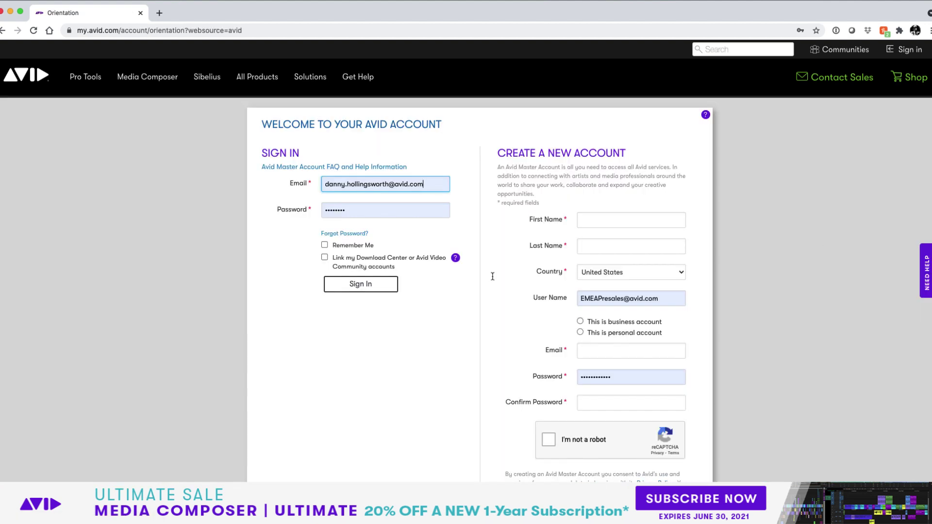
left_click(360, 286)
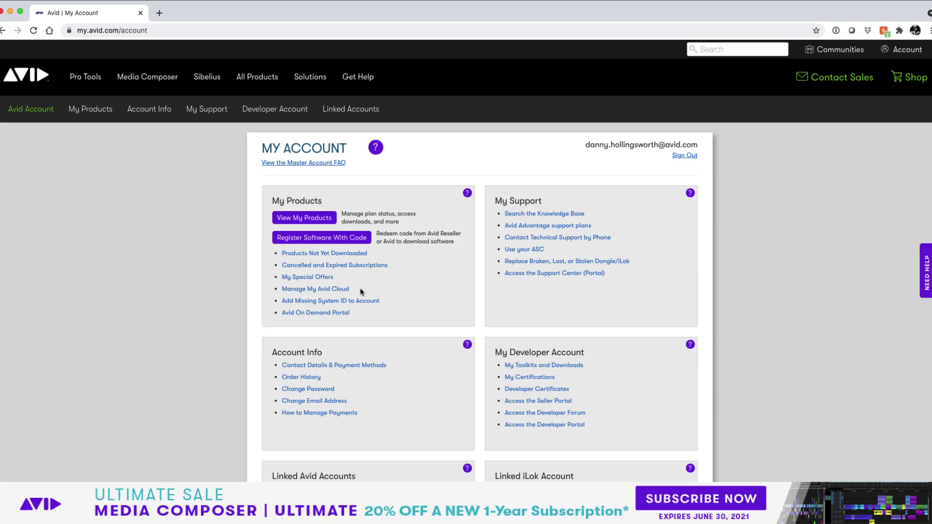
left_click(339, 244)
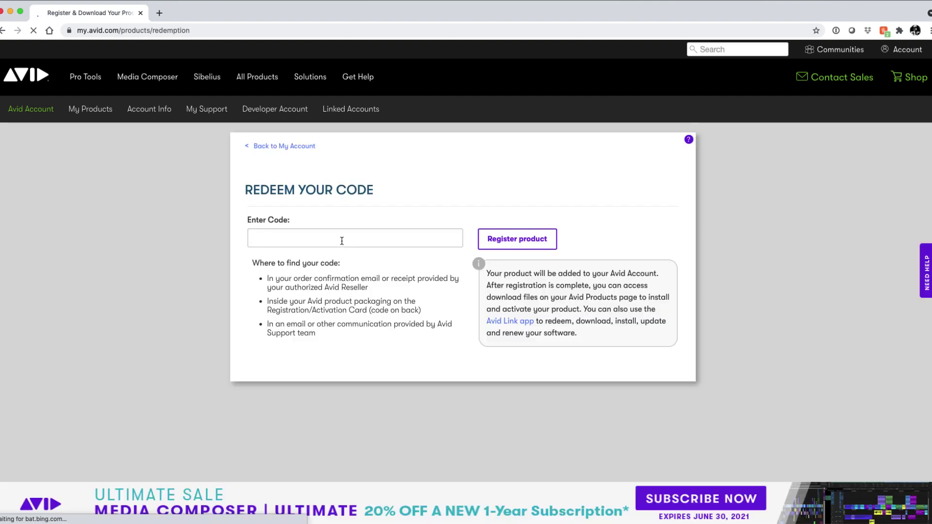
left_click(342, 241)
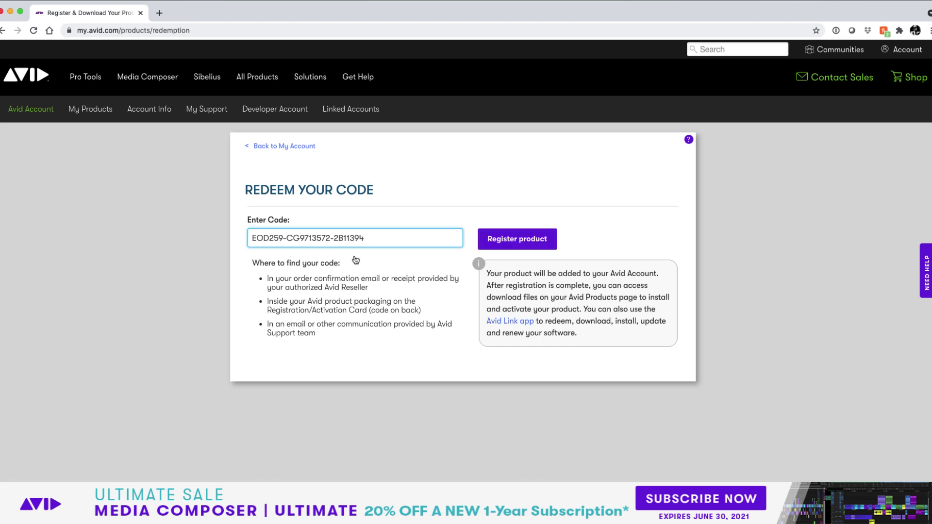
- Register the code and expand Edit On Demand Credits: 6 subscription, 6 NEXIS 1 TB, 12 Advanced Seat
left_click(523, 245)
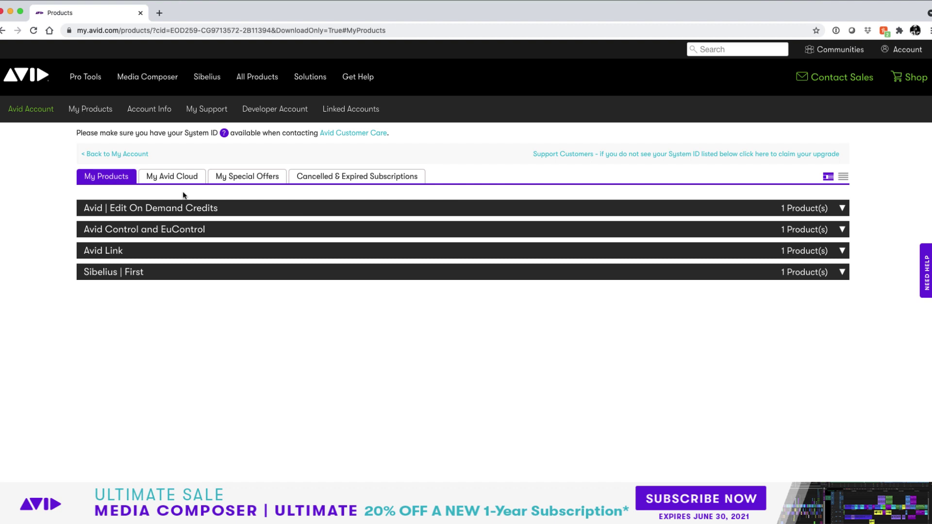
left_click(246, 214)
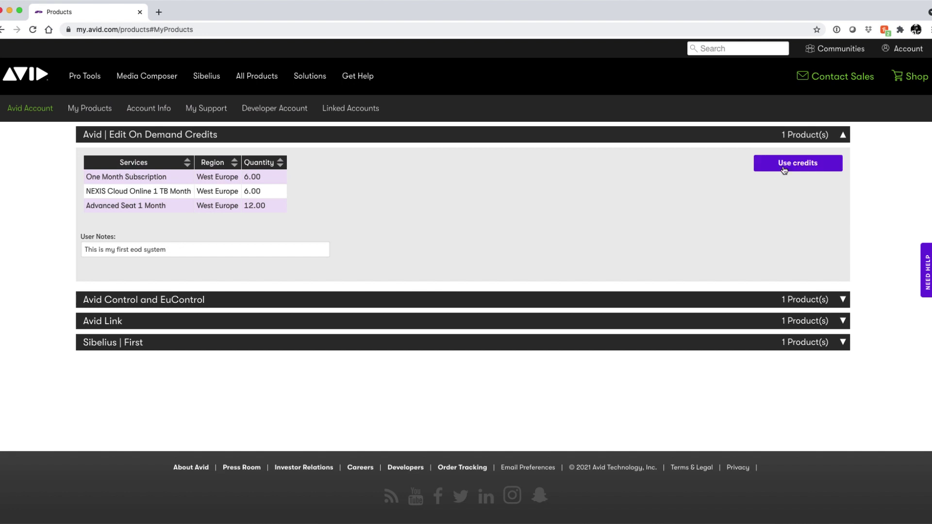
- Start a subscription from credits with region West Europe and a Month term
left_click(783, 165)
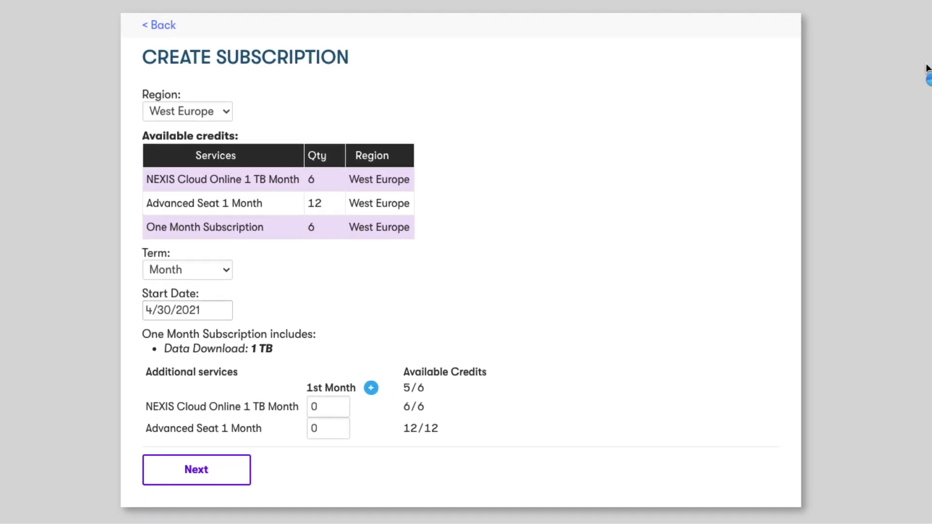
left_click(217, 110)
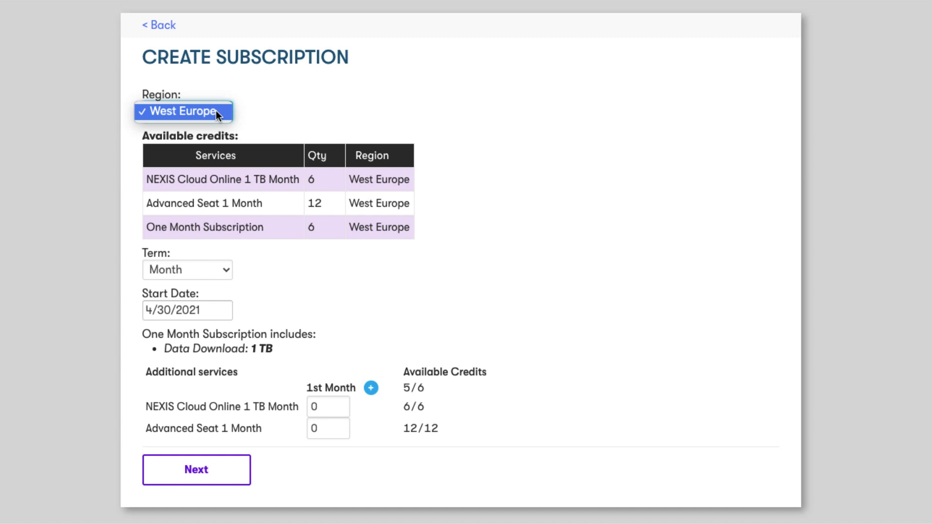
left_click(216, 111)
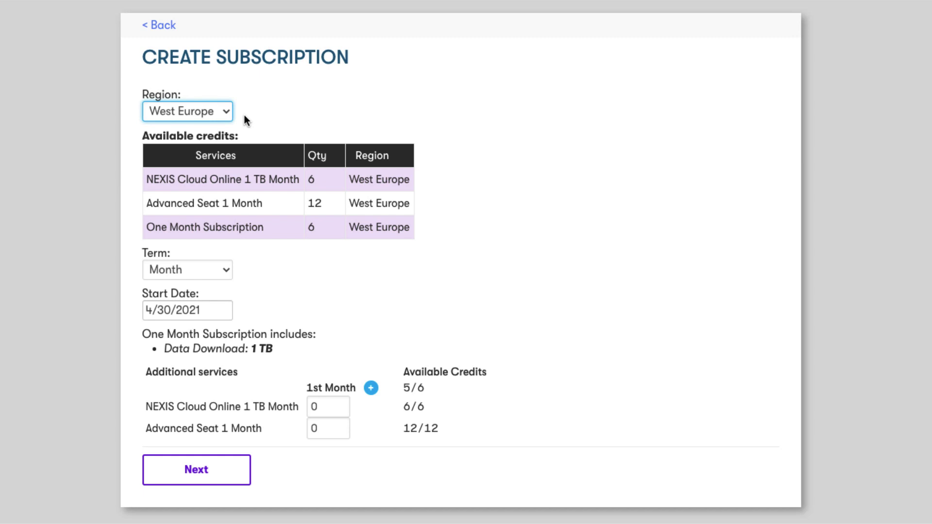
left_click(225, 274)
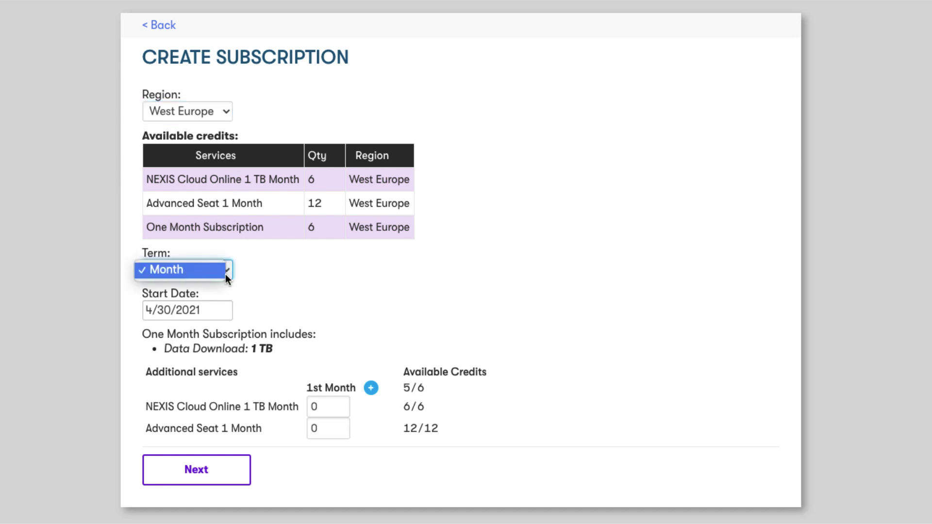
left_click(240, 269)
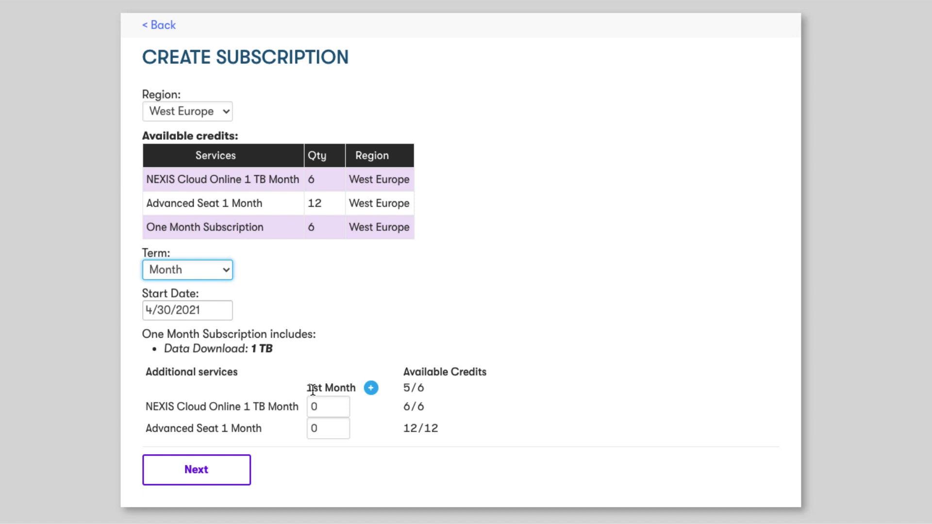
- Add a second month, allocating NEXIS 1 TB 1 and 1, and Advanced Seats 2 and 1
left_click(372, 390)
left_click(372, 389)
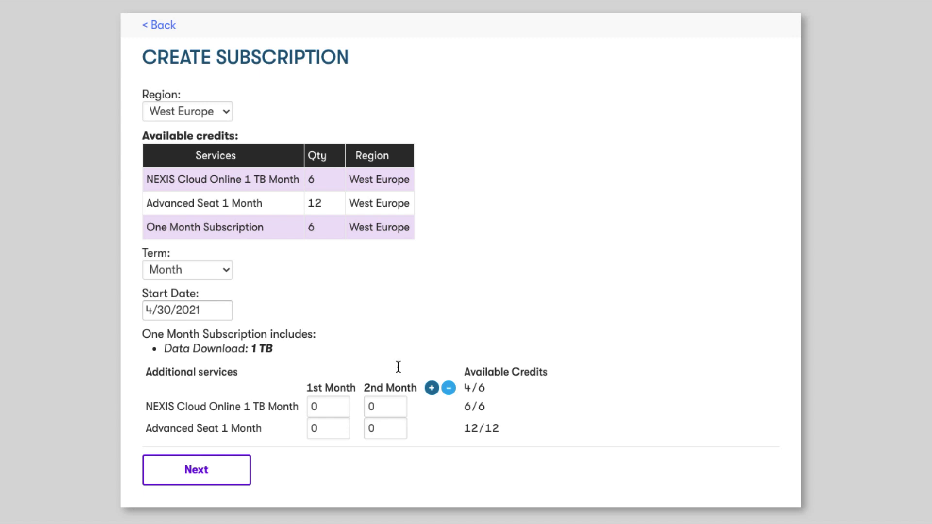
key("Tab")
left_click(343, 404)
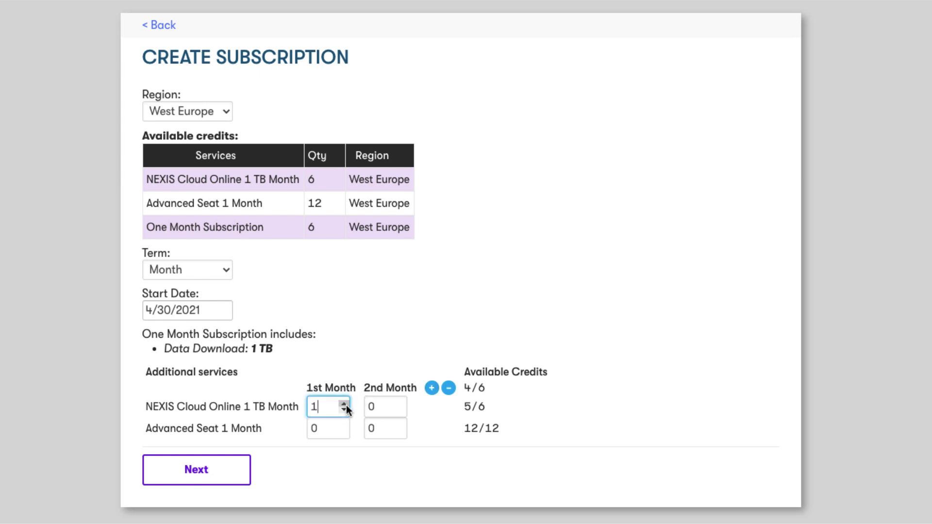
left_click(401, 404)
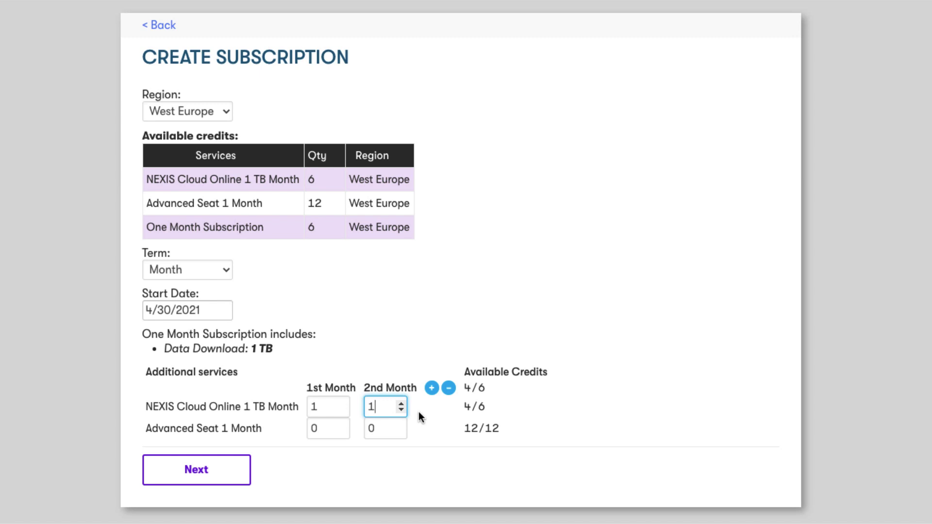
left_click(345, 425)
left_click(345, 426)
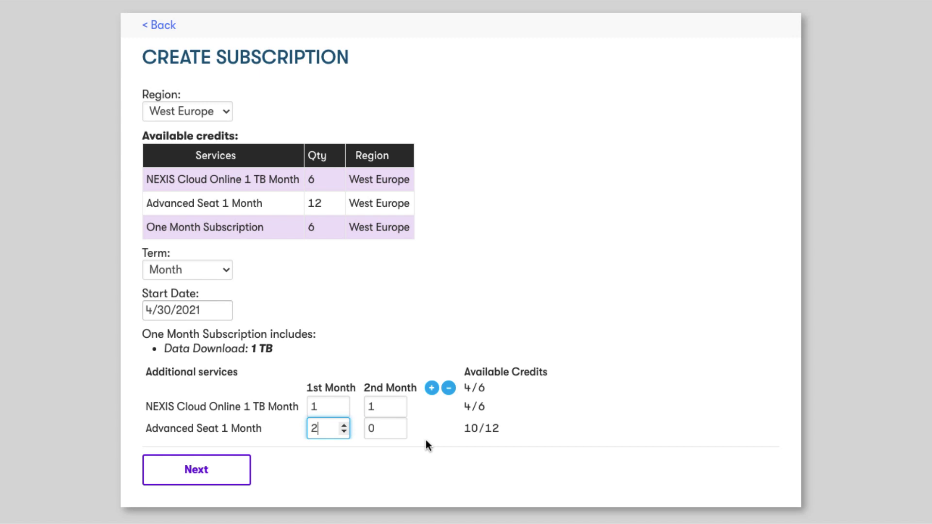
left_click(401, 425)
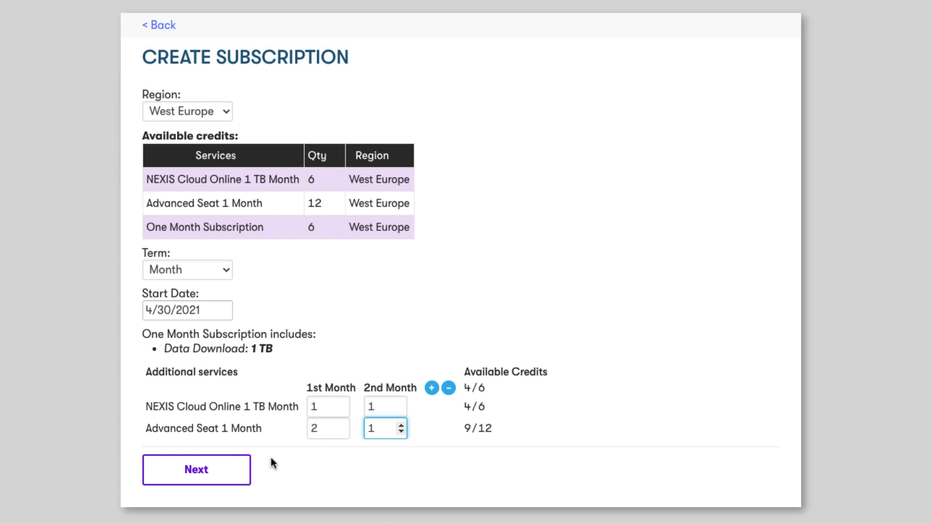
left_click(202, 482)
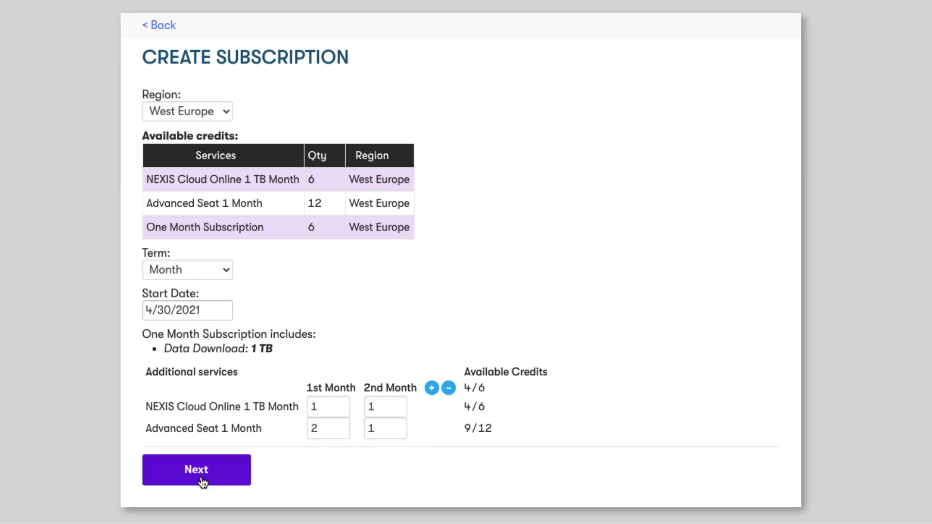
- Keep Media Composer 2021.2 as the subscription's version
left_click(453, 80)
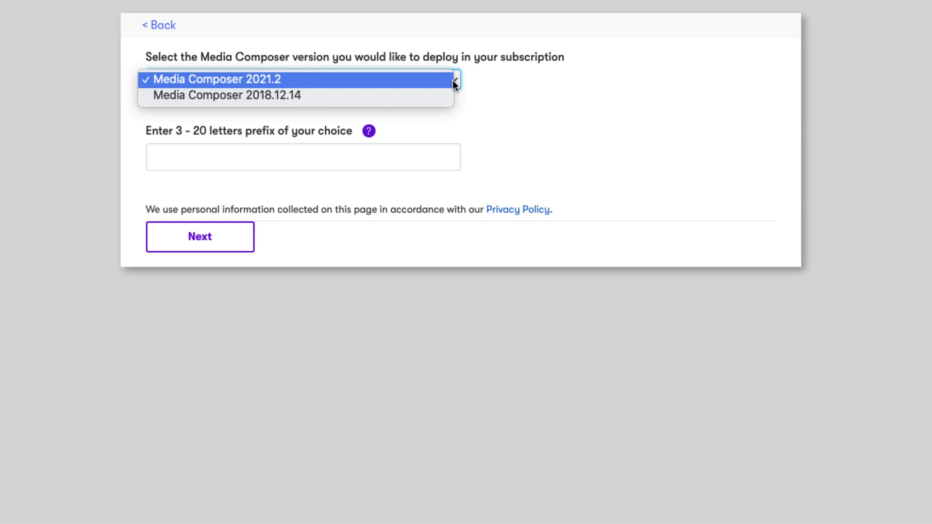
key("Down")
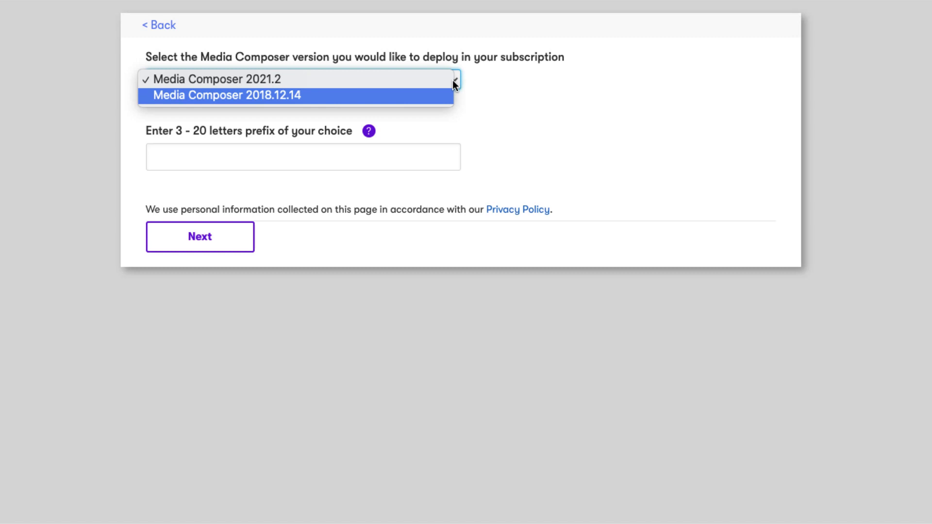
key("Up")
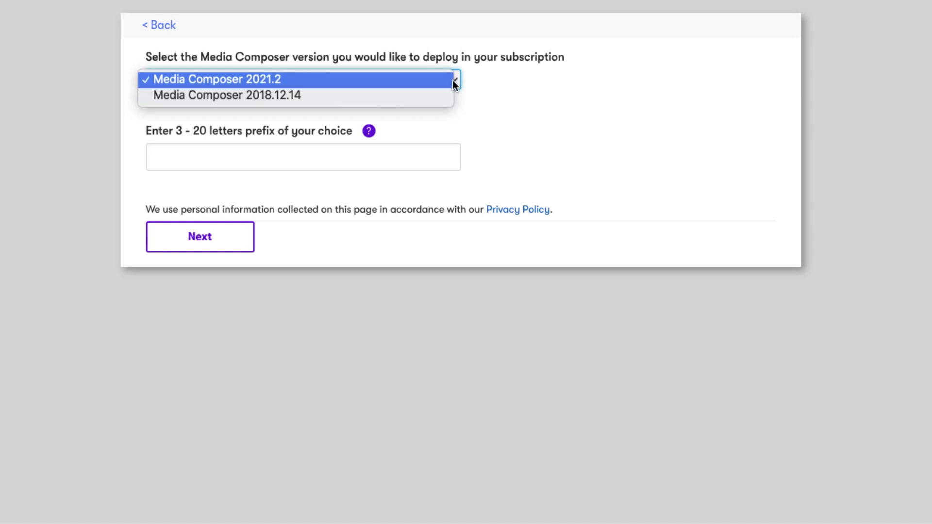
left_click(409, 86)
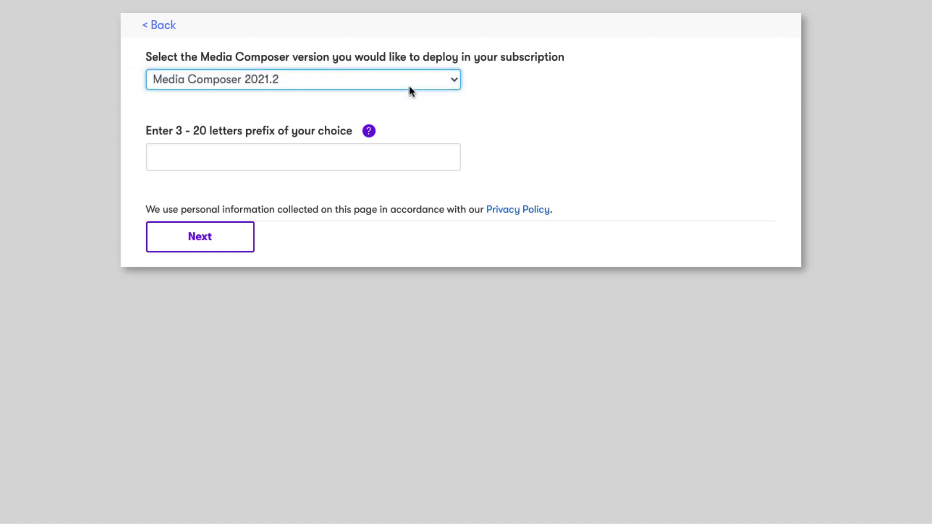
- Enter eodsystem1 as the subscription prefix and review the prefix rules
left_click(365, 153)
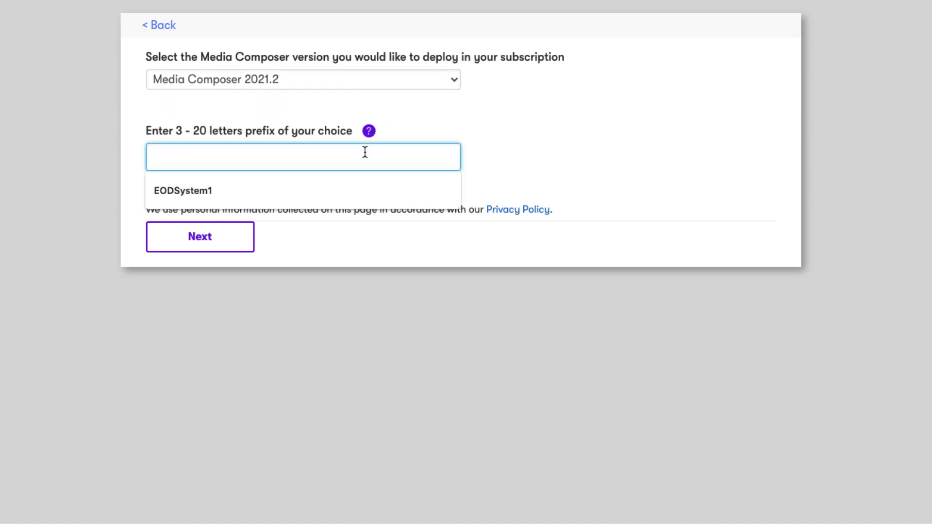
type("eo")
type("dsty")
key("BackSpace")
key("BackSpace")
type("ystem1")
left_click(368, 132)
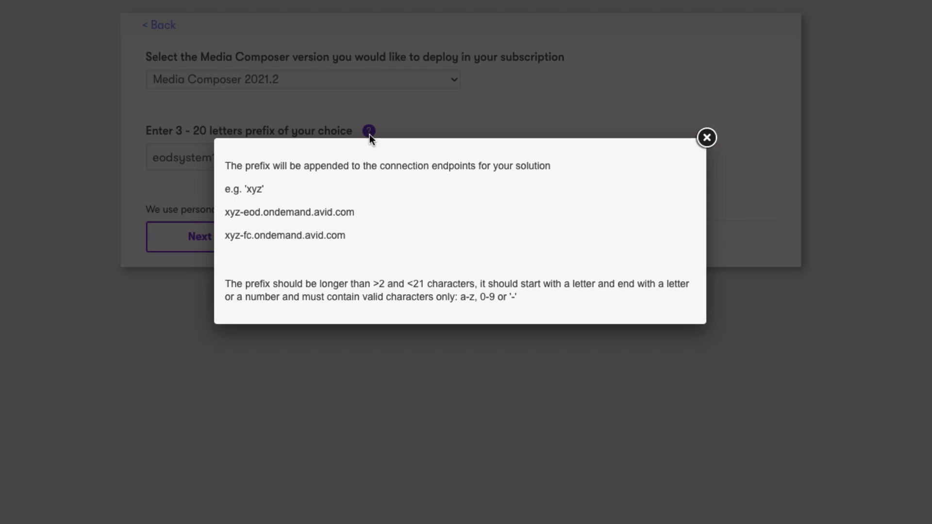
left_click(706, 137)
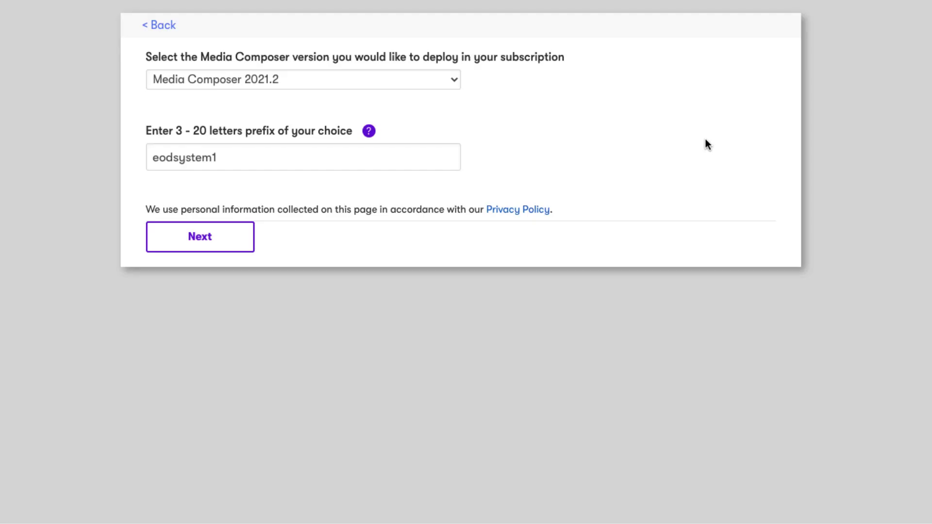
- Accept the terms and create eodsystem1, leaving 4 subscription, 4 NEXIS and 9 seat credits
left_click(193, 248)
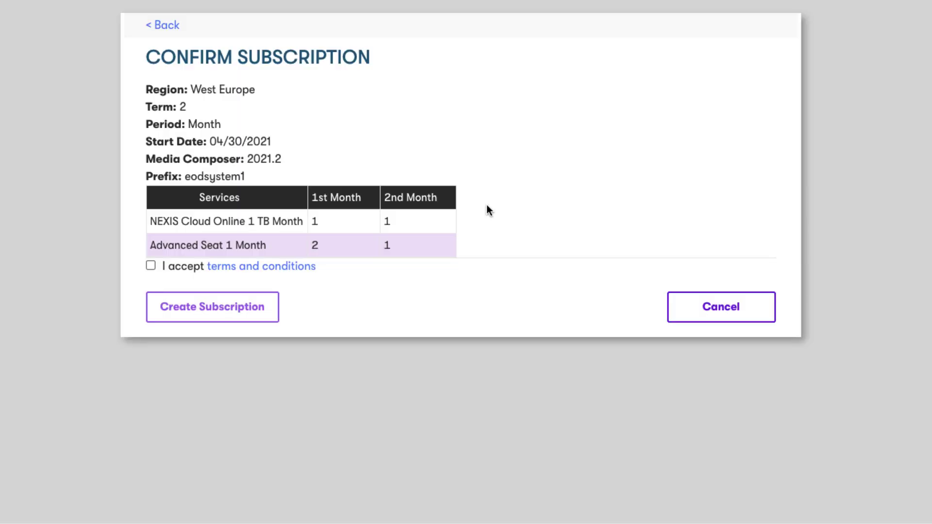
left_click(162, 267)
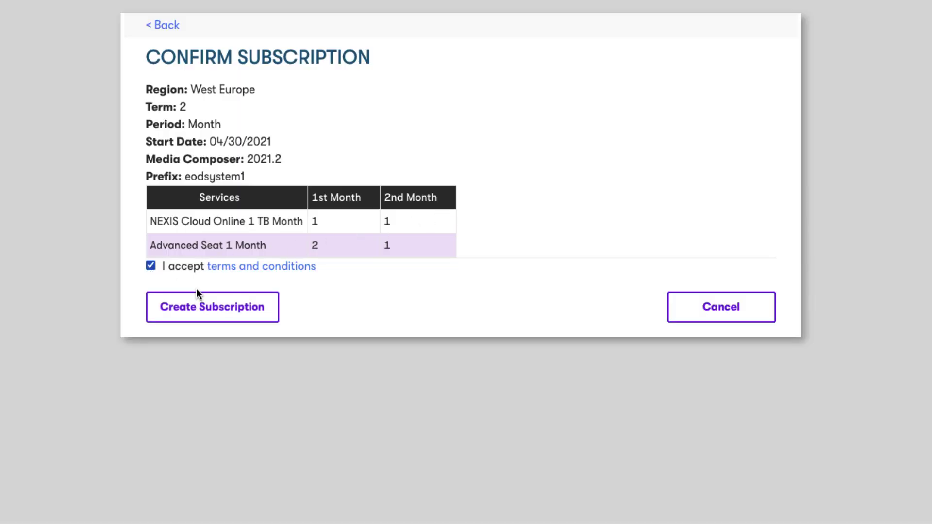
left_click(245, 318)
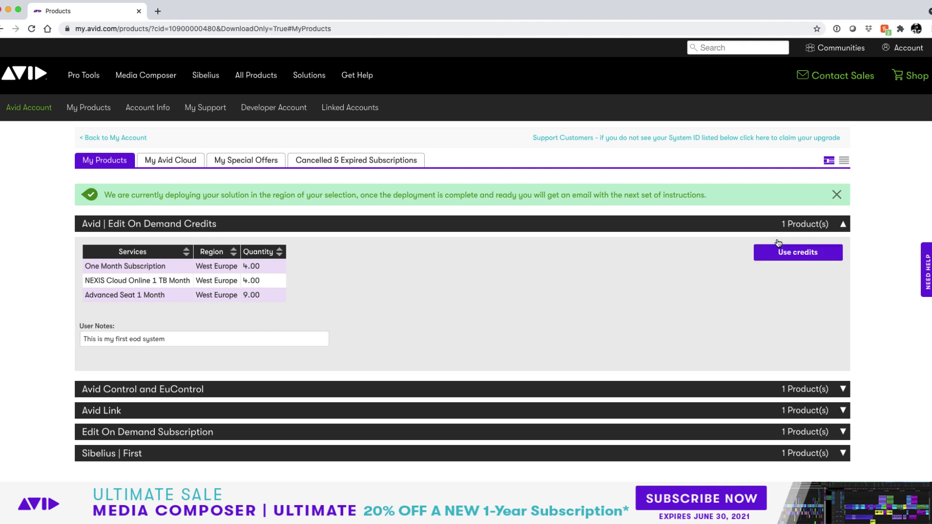
- Start a new subscription with 2 NEXIS Cloud Online 1 TB months and 1 Advanced Seat
left_click(790, 255)
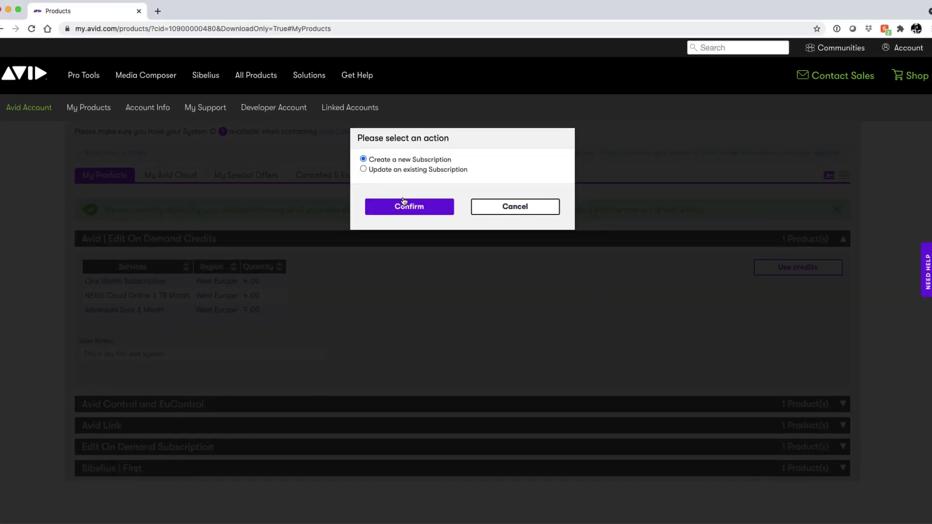
left_click(423, 213)
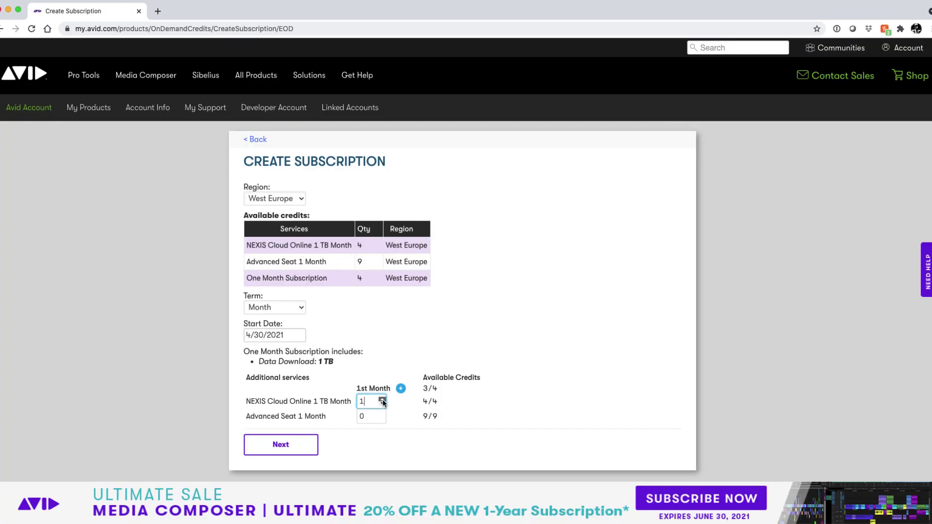
left_click(382, 400)
left_click(382, 414)
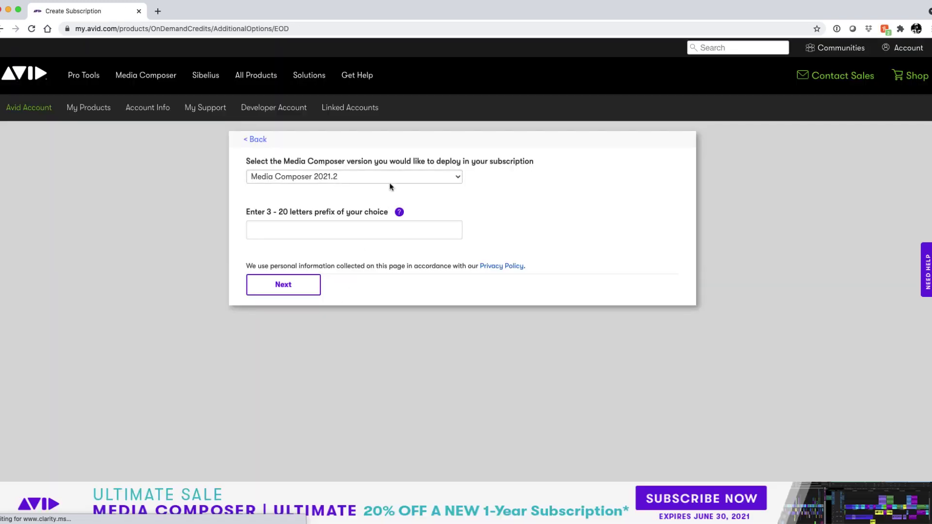
- Enter prefix eodsystem2, continue to Confirm Subscription and accept the terms
left_click(353, 235)
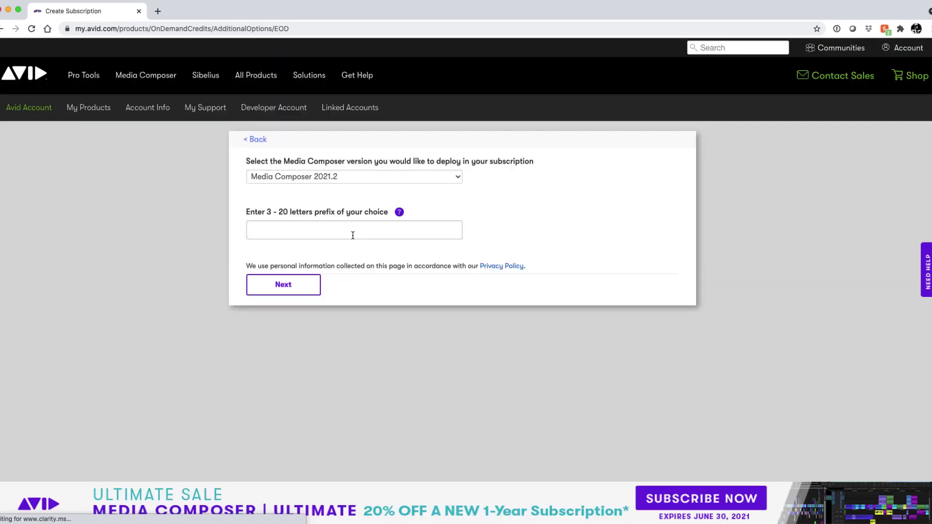
left_click(353, 235)
type("eod")
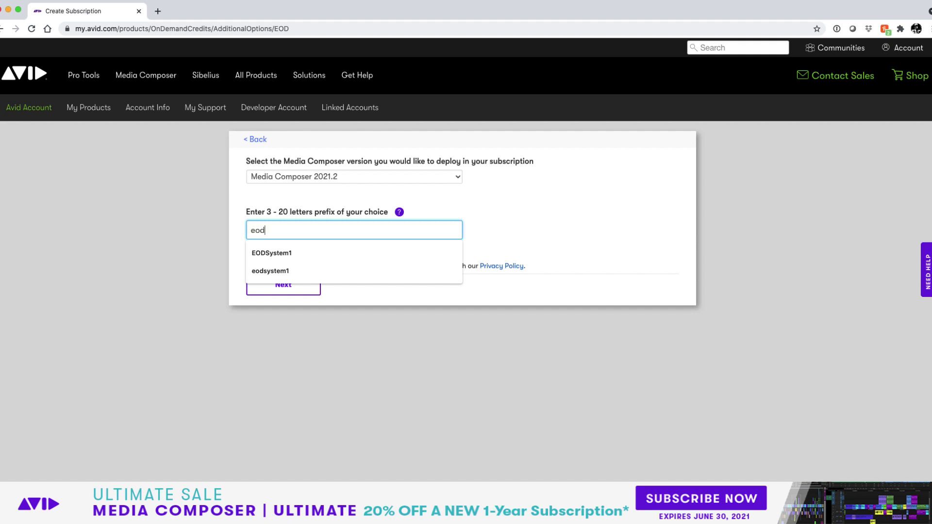
type("system2")
left_click(304, 288)
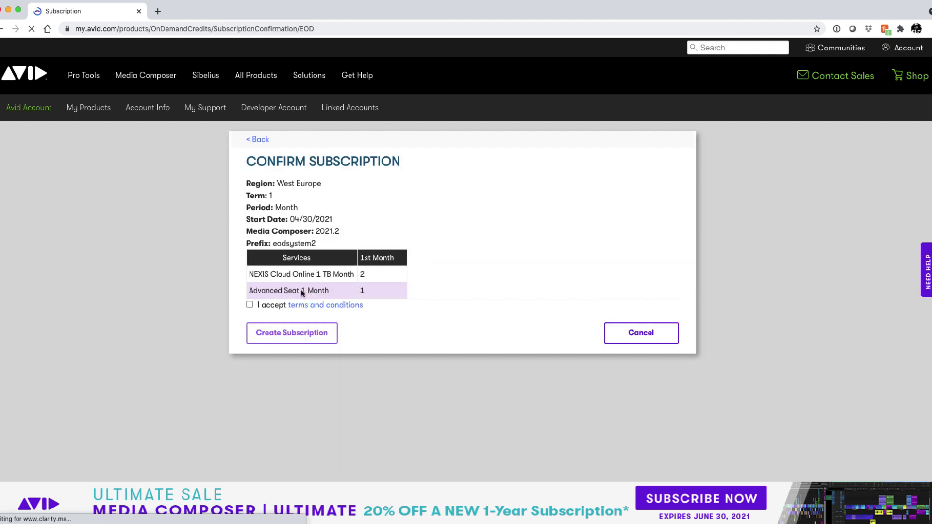
left_click(249, 305)
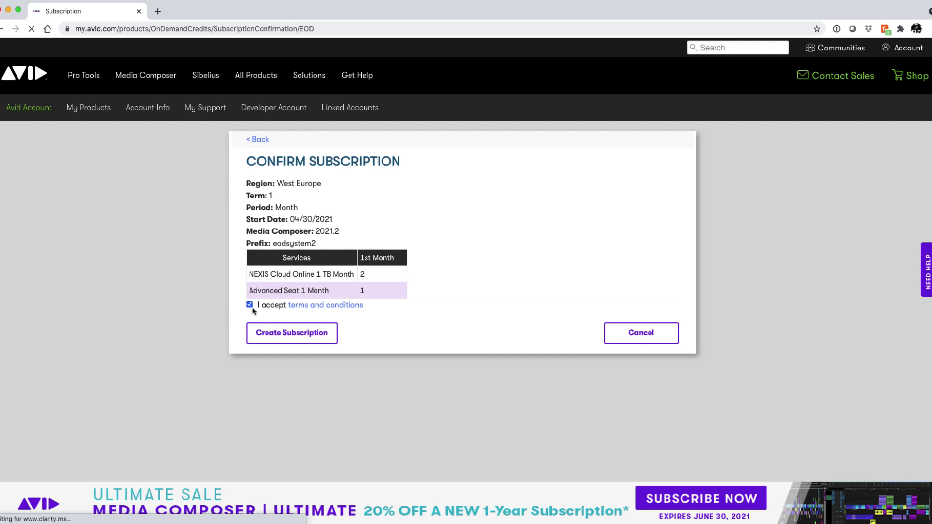
- Create eodsystem2, then expand Edit On Demand Subscription to list eodsystem1 and eodsystem2
left_click(320, 340)
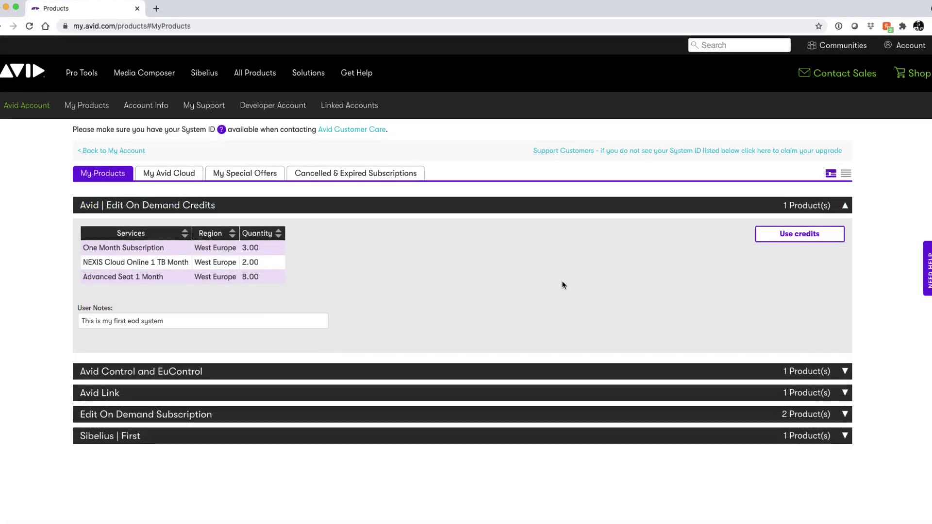
left_click(269, 421)
scroll(371, 305, "up", 2)
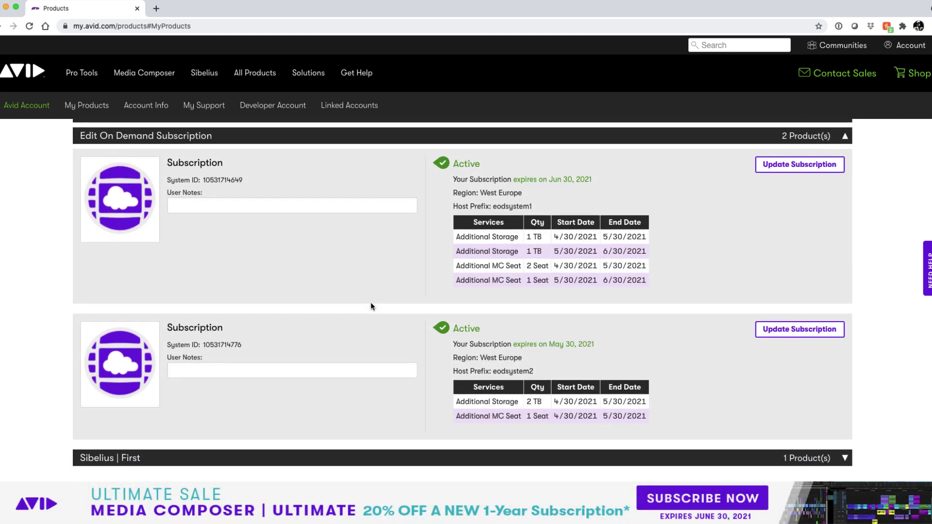
scroll(370, 306, "up", 1)
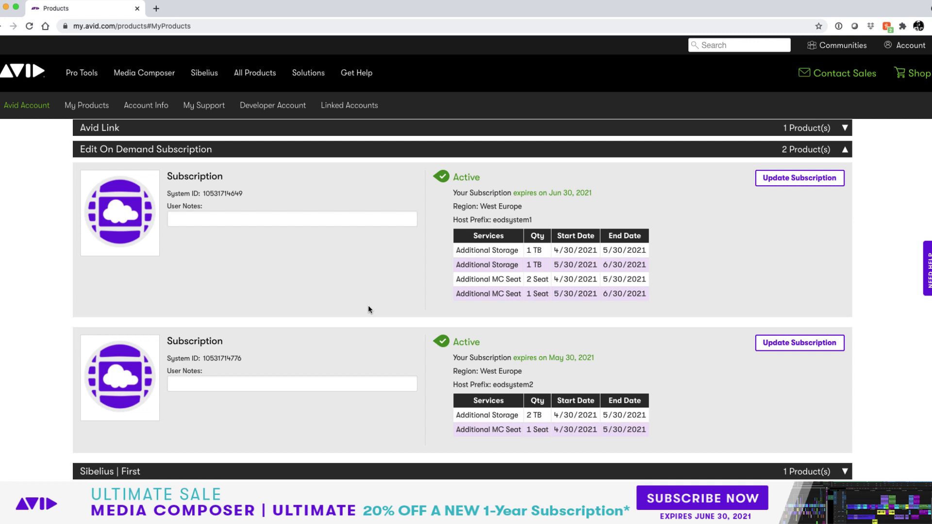
- Open eodsystem1's Update Subscription page and review its services and 3, 2, 8 credits
left_click(799, 178)
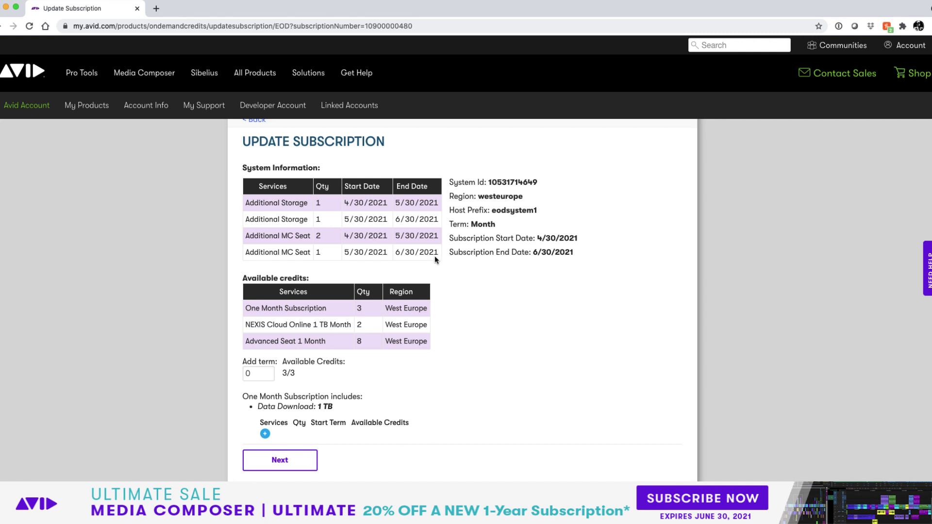
scroll(495, 265, "down", 1)
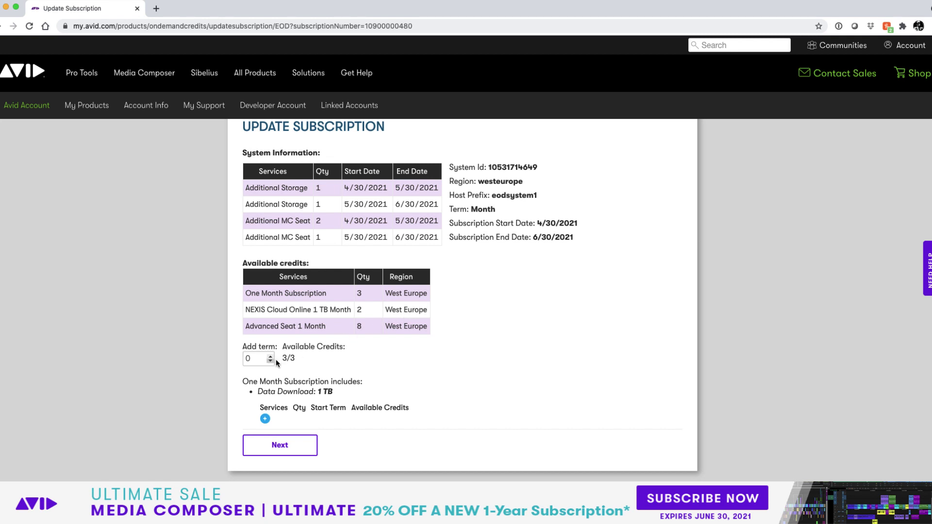
scroll(335, 362, "down", 1)
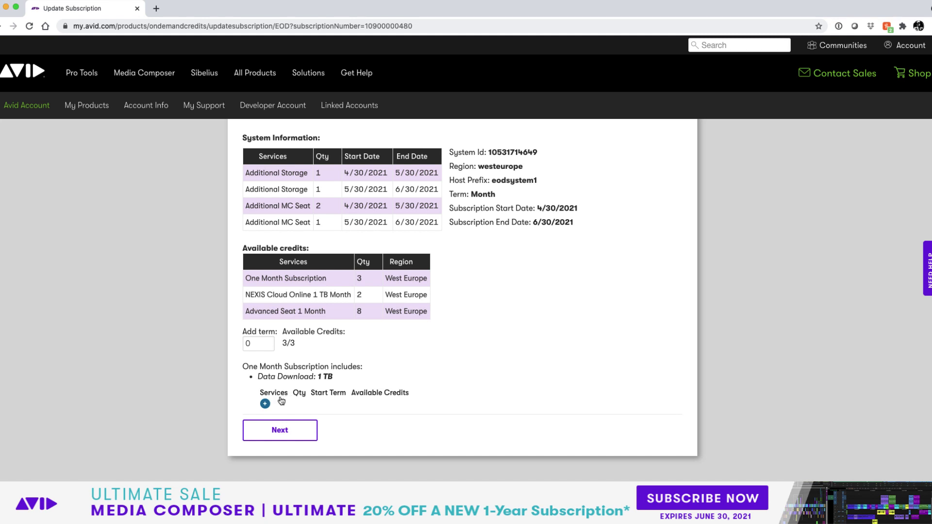
- Add a NEXIS Cloud Online 1 TB Month service line with quantity 1
left_click(265, 403)
scroll(366, 390, "down", 1)
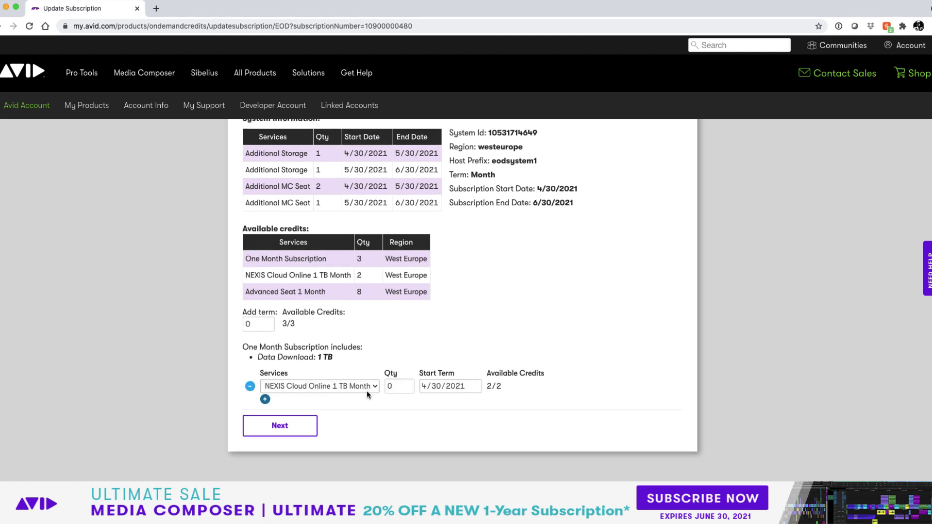
left_click(410, 384)
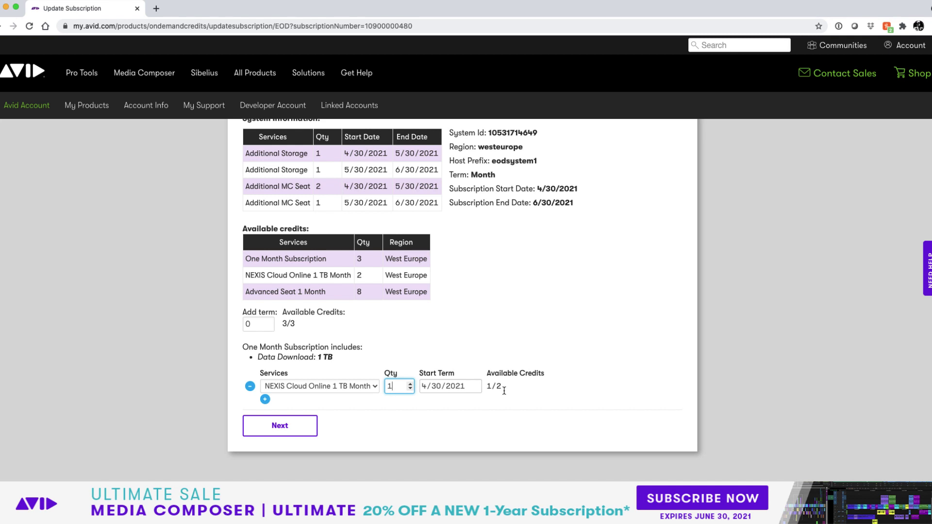
- Add an Advanced Seat 1 Month line starting 4/30/2021, then remove it again
left_click(265, 399)
left_click(364, 401)
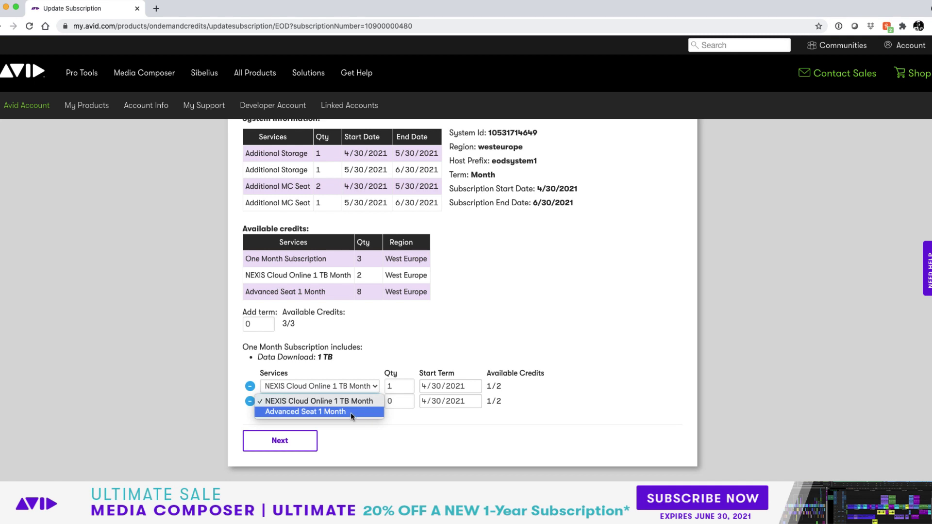
left_click(350, 412)
left_click(410, 399)
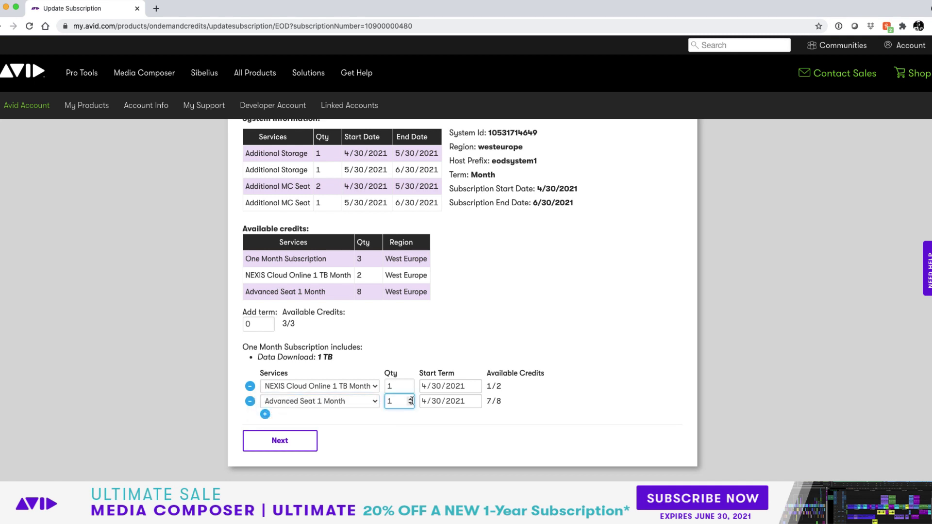
left_click(429, 403)
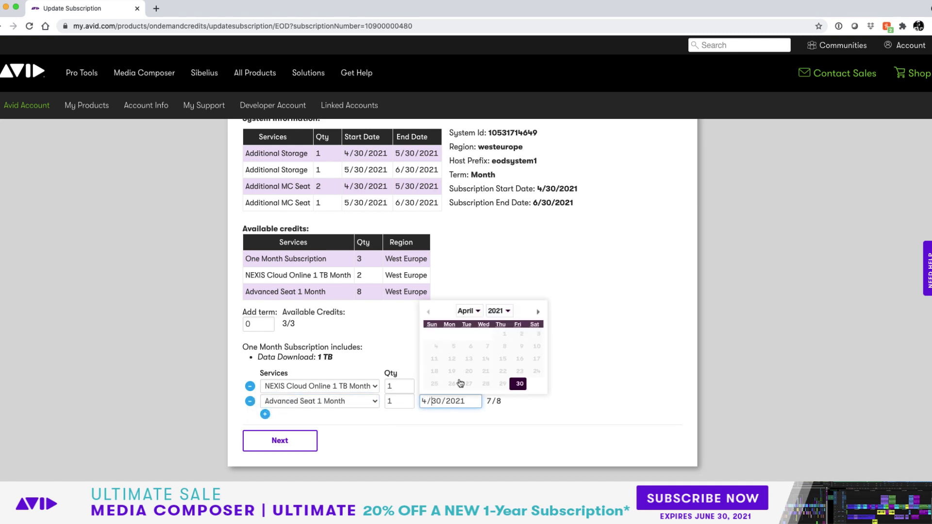
left_click(537, 312)
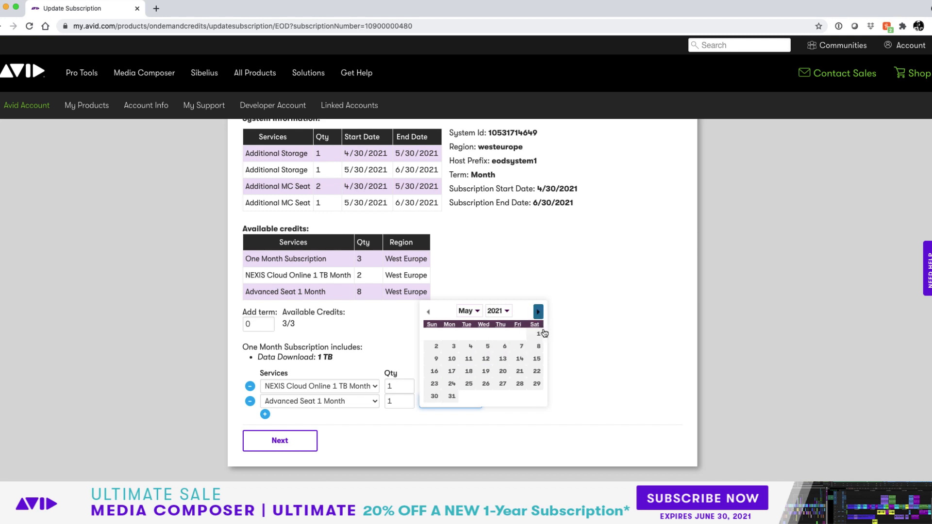
left_click(427, 312)
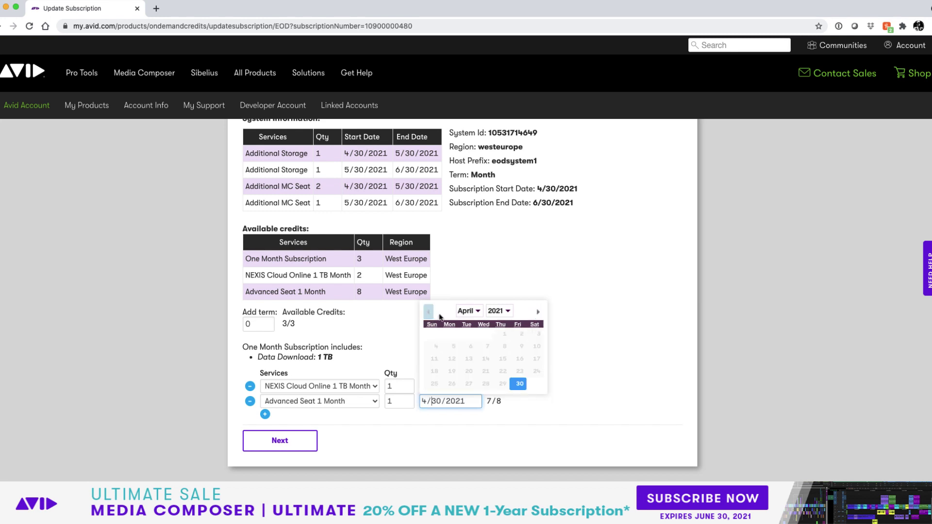
left_click(589, 340)
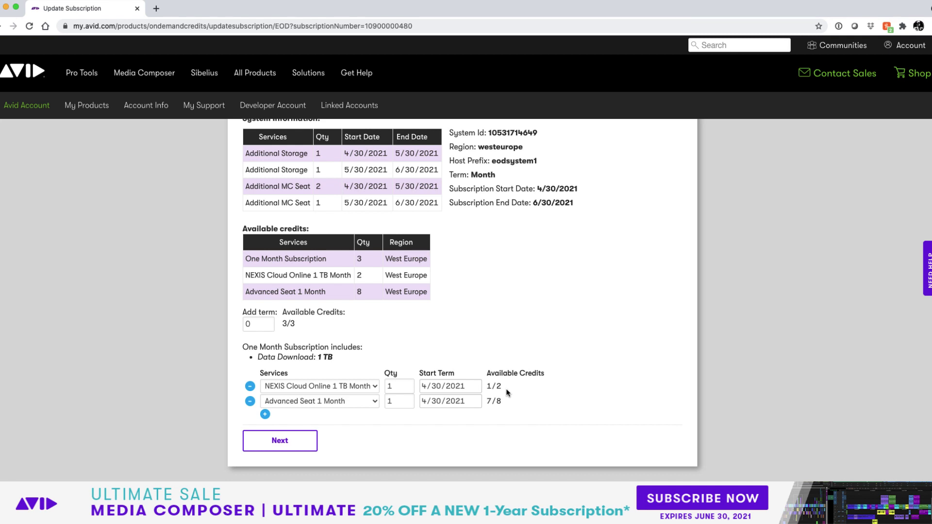
left_click(250, 402)
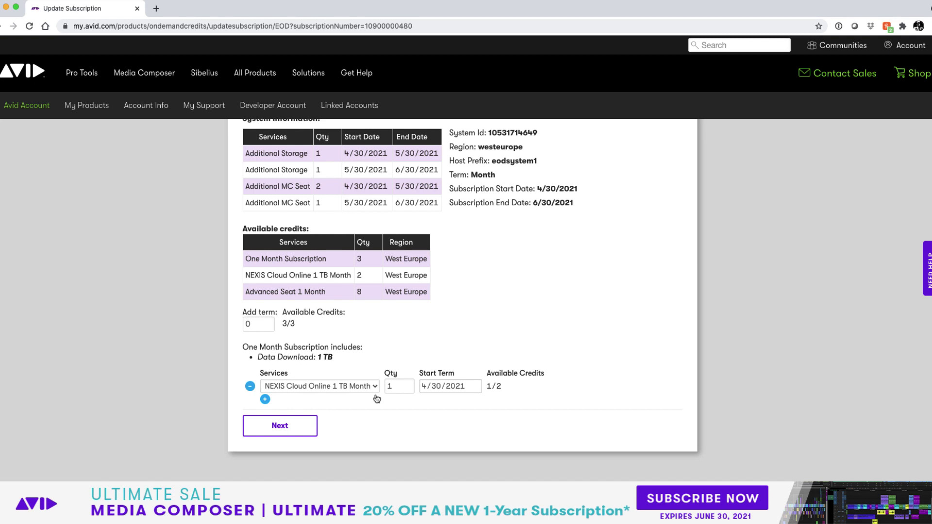
- Confirm the eodsystem1 update, accepting the terms, to add the 1 TB Additional Storage
left_click(308, 427)
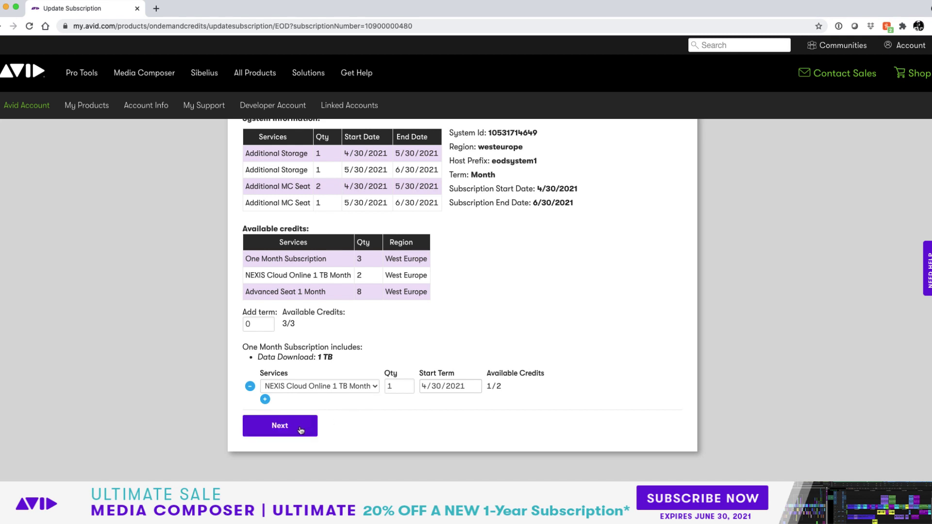
left_click(248, 251)
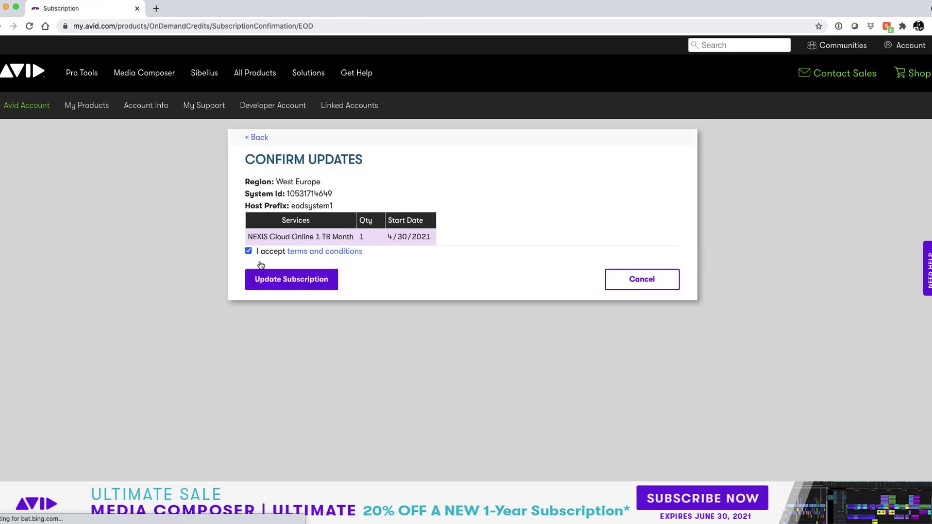
left_click(289, 288)
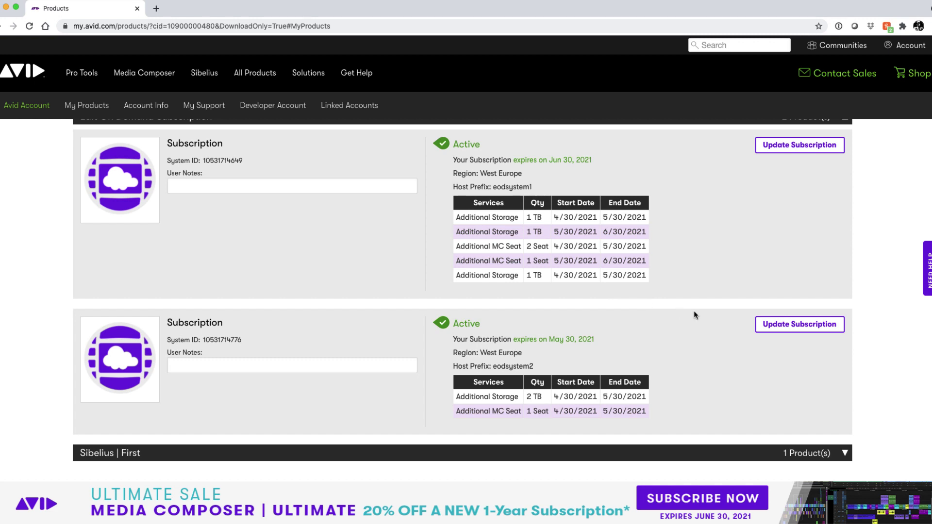
scroll(695, 315, "up", 2)
scroll(693, 315, "down", 1)
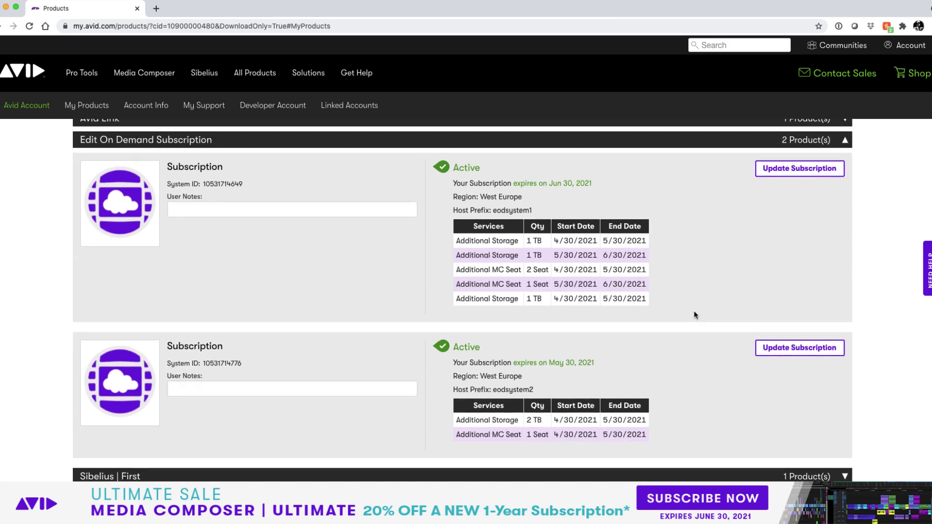